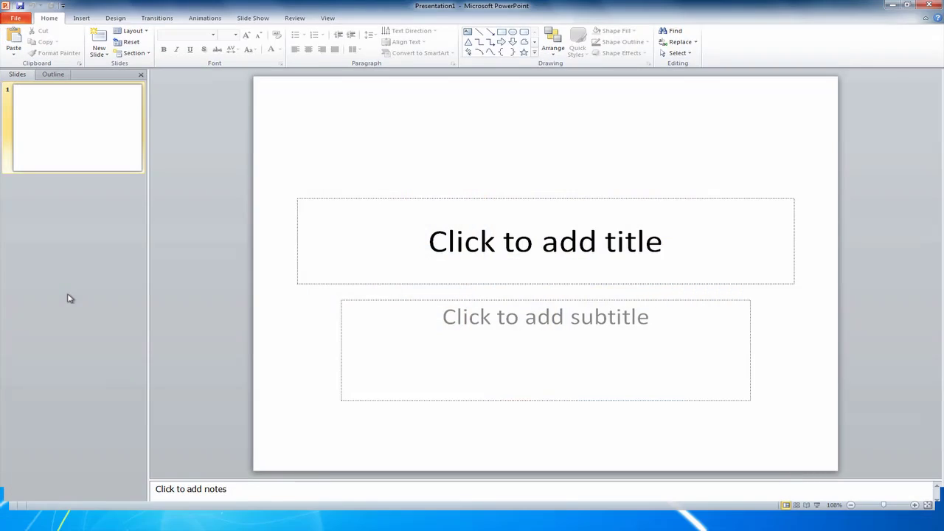
- Open the 'Access or Excel' presentation from the Recent Presentations list
{"action": "left_click", "coordinate": [16, 18]}
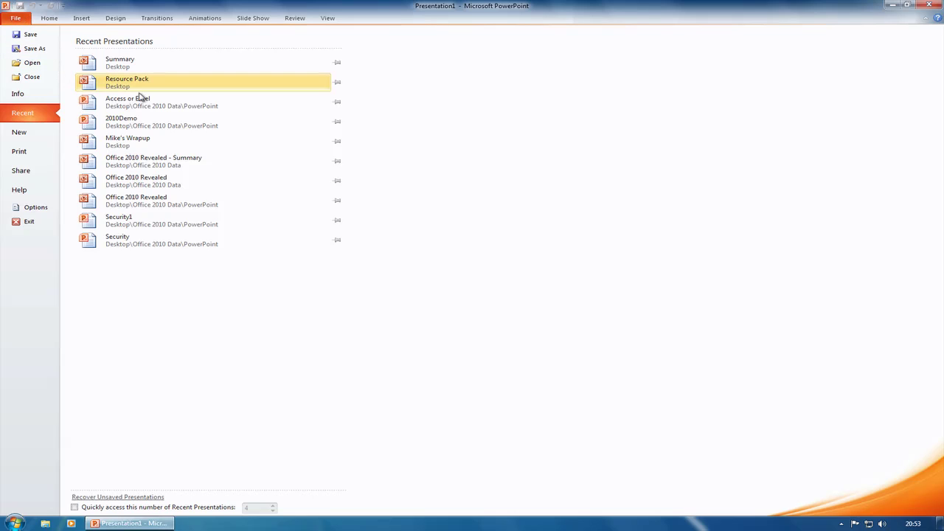
{"action": "left_click", "coordinate": [147, 107]}
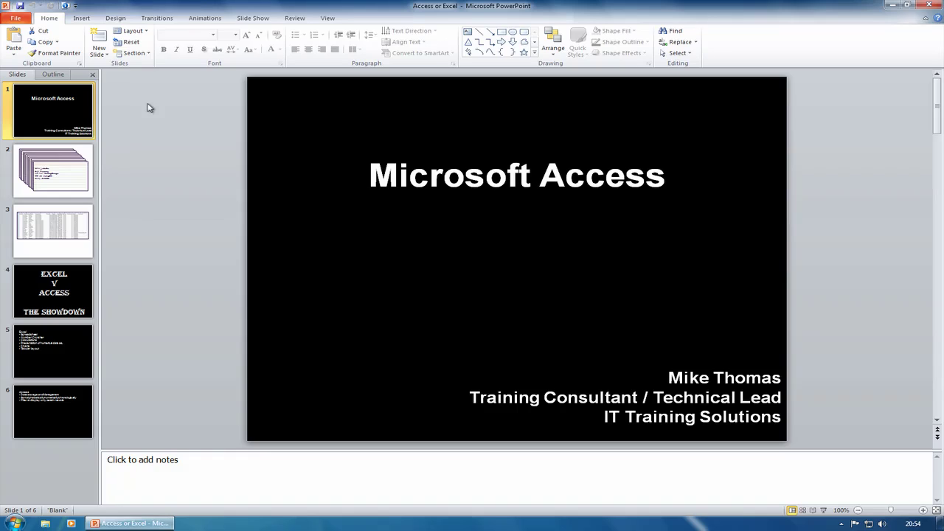
- Save a copy as 'Access or Excel' on the Desktop as a PowerPoint Picture Presentation
{"action": "left_click", "coordinate": [16, 19]}
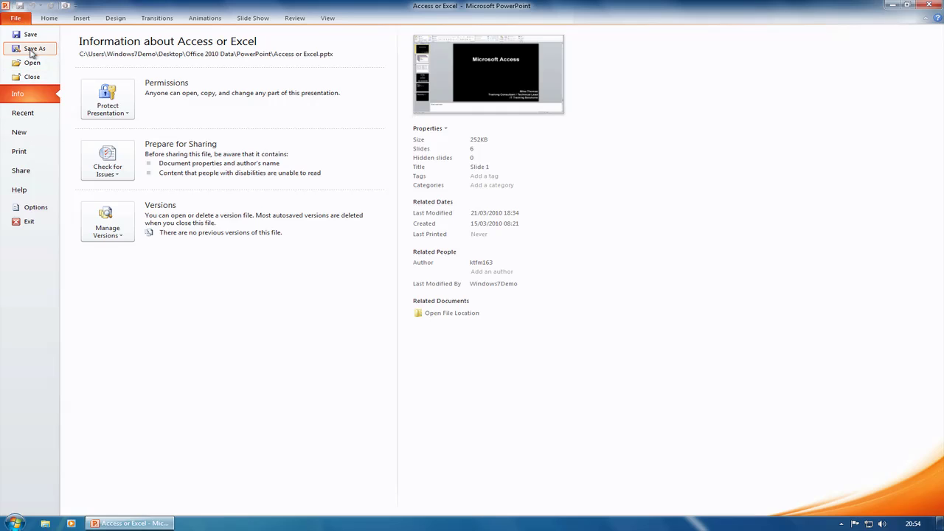
{"action": "key", "text": "Escape"}
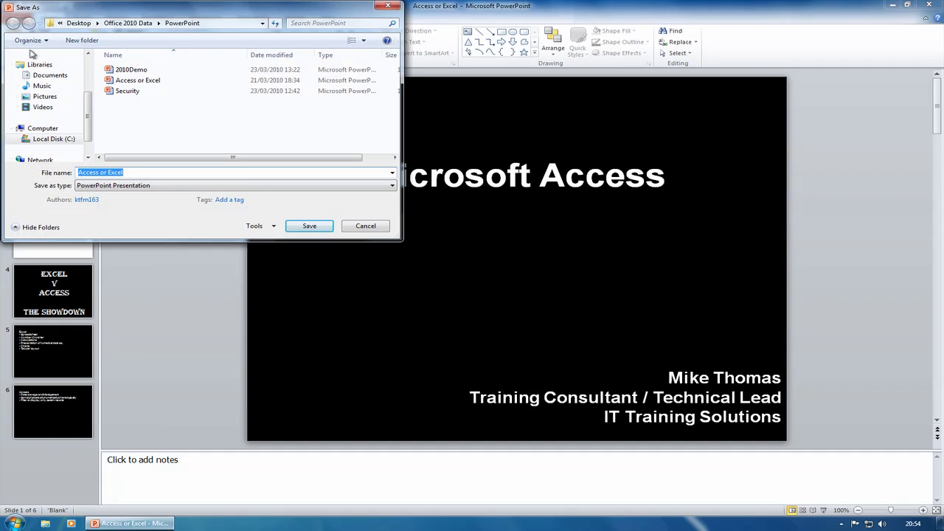
{"action": "left_click", "coordinate": [392, 188]}
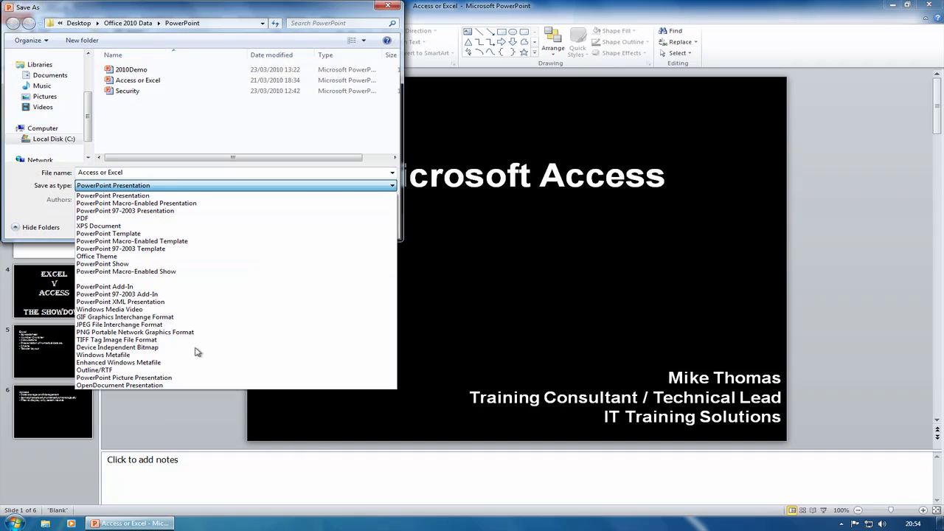
{"action": "left_click", "coordinate": [159, 378]}
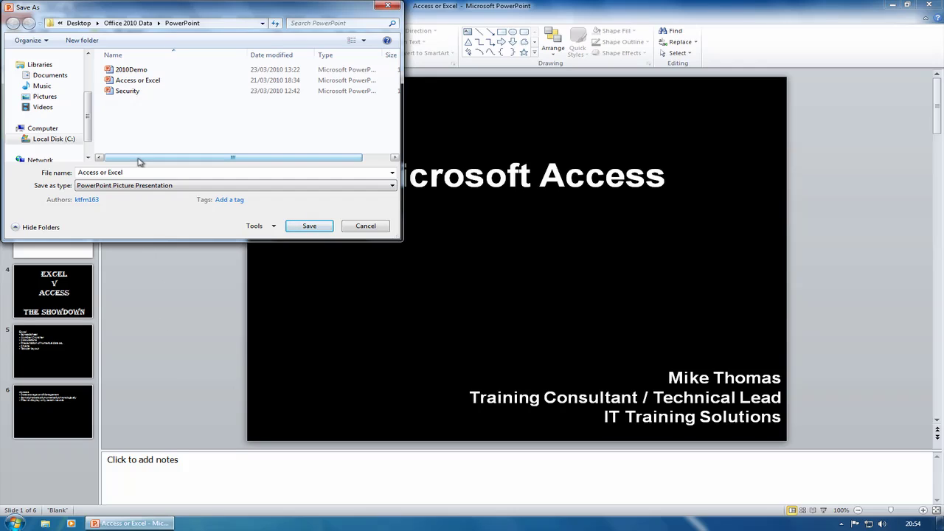
{"action": "left_click", "coordinate": [88, 89]}
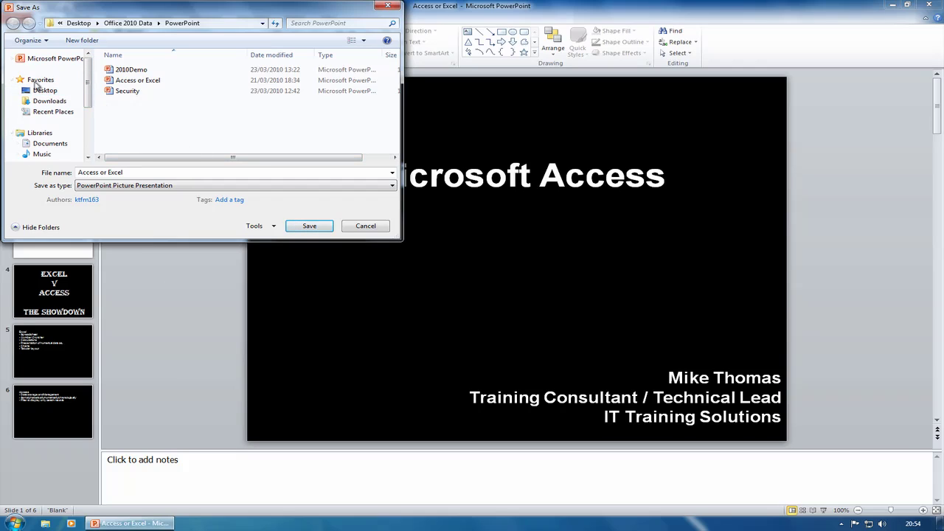
{"action": "left_click", "coordinate": [38, 89]}
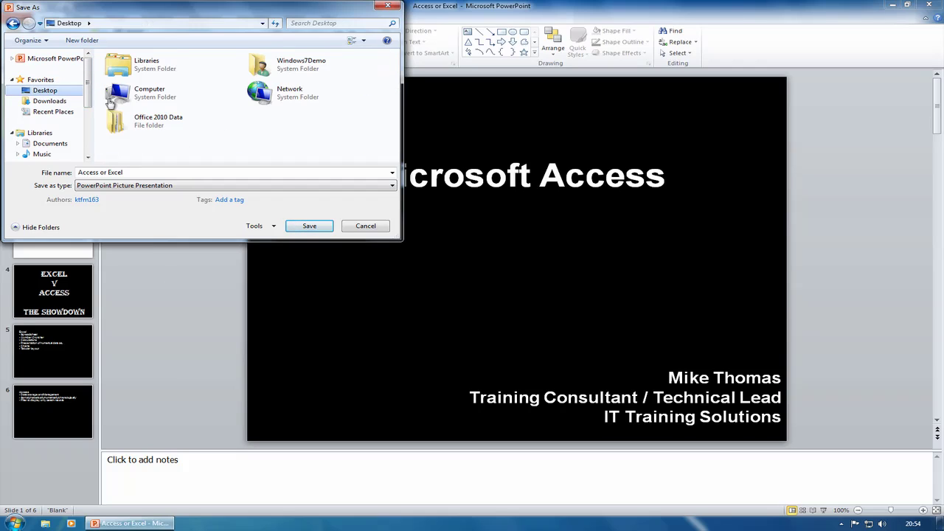
{"action": "left_click", "coordinate": [307, 225]}
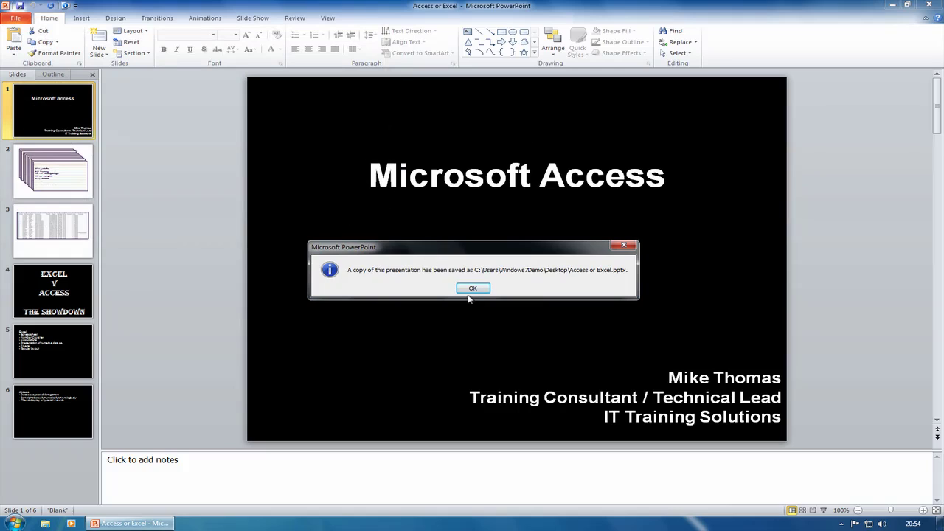
- Close the original presentation and open the 'Access or Excel' picture copy from the desktop
{"action": "left_click", "coordinate": [472, 288]}
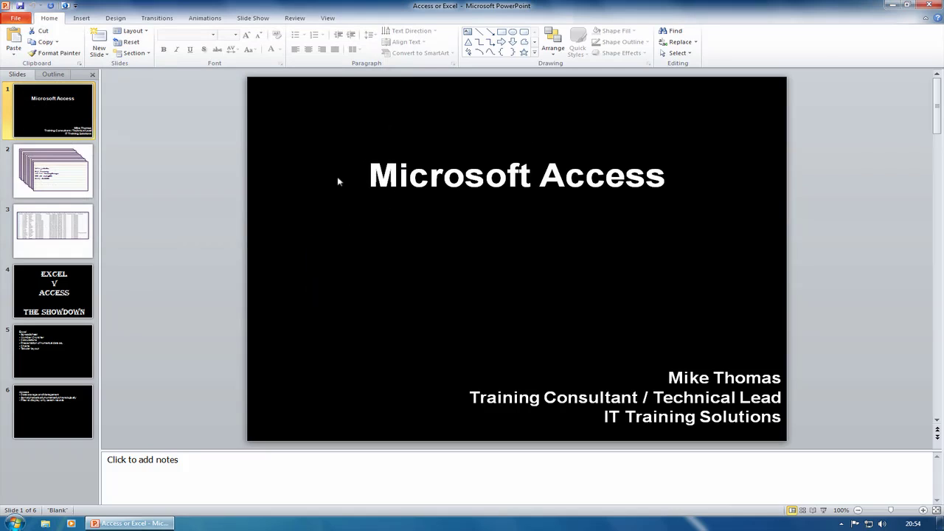
{"action": "left_click", "coordinate": [17, 18]}
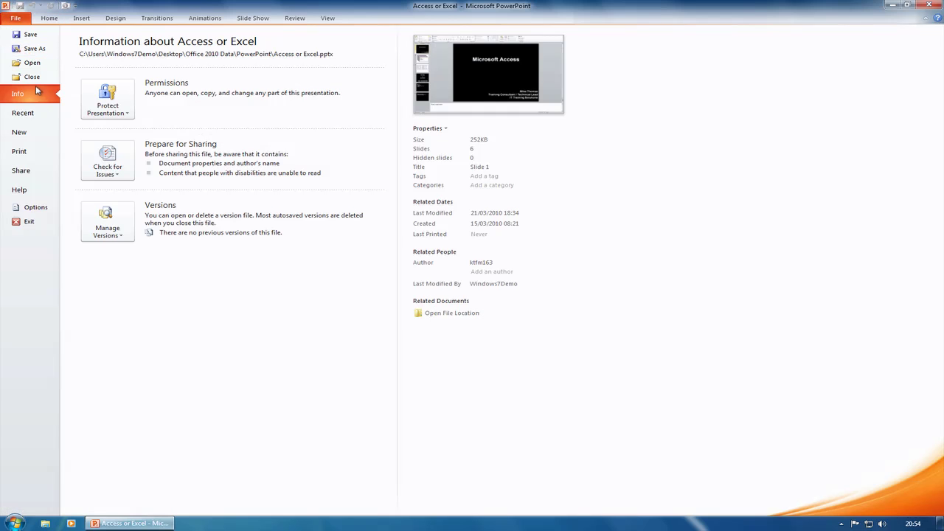
{"action": "left_click", "coordinate": [31, 77]}
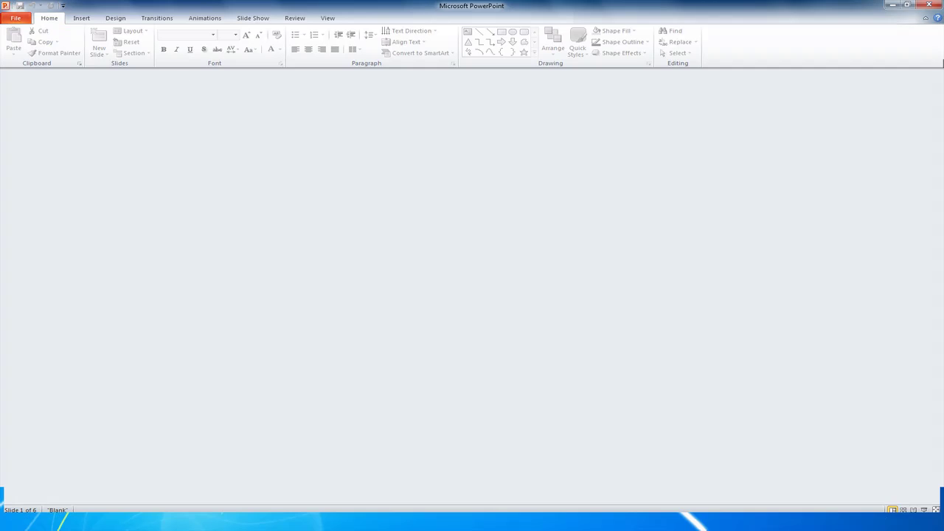
{"action": "left_click", "coordinate": [890, 4]}
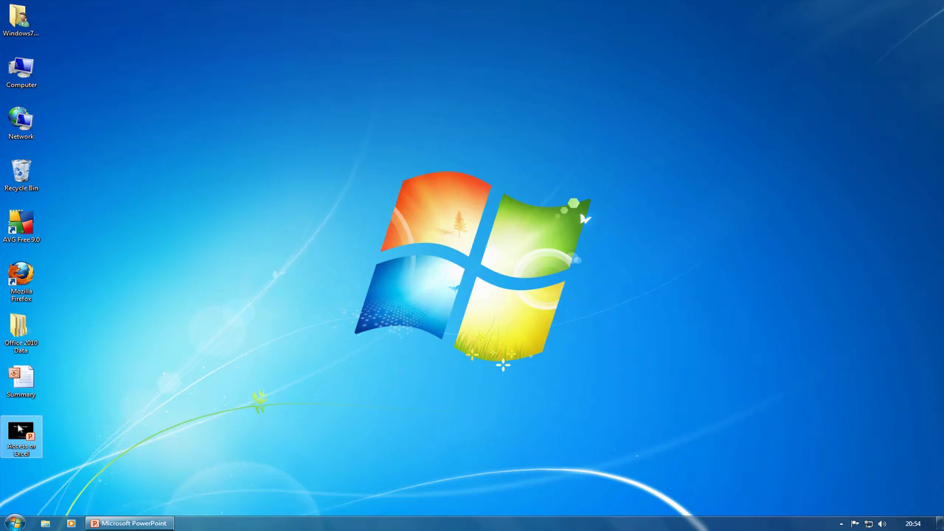
{"action": "double_click", "coordinate": [21, 426]}
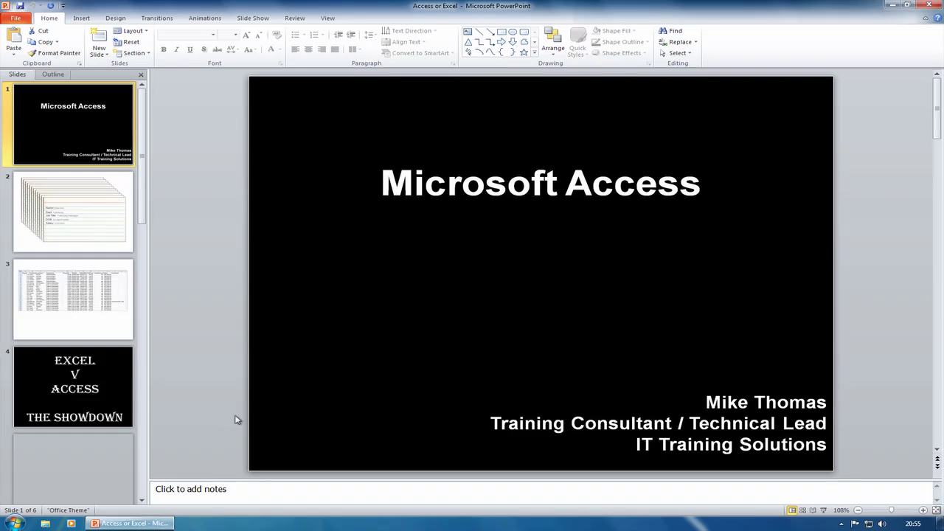
- Check that the title slide and slide 2 are now single flattened pictures
{"action": "left_click", "coordinate": [485, 206]}
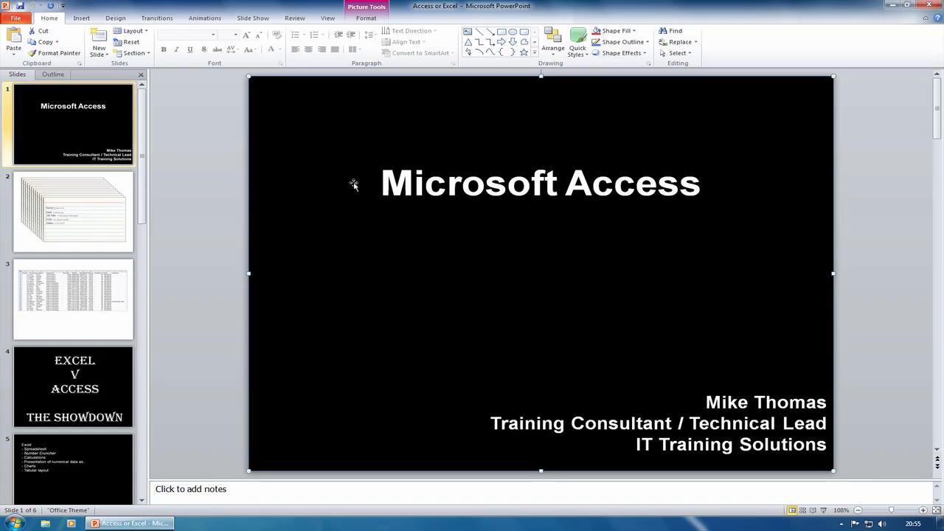
{"action": "left_click", "coordinate": [134, 221]}
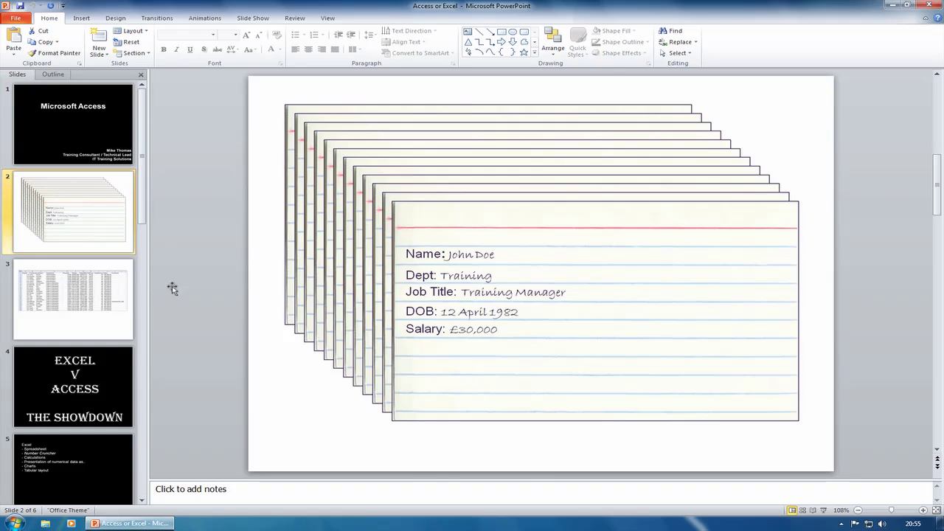
{"action": "left_click", "coordinate": [315, 294]}
{"action": "scroll", "coordinate": [420, 287], "scroll_direction": "down", "scroll_amount": 1}
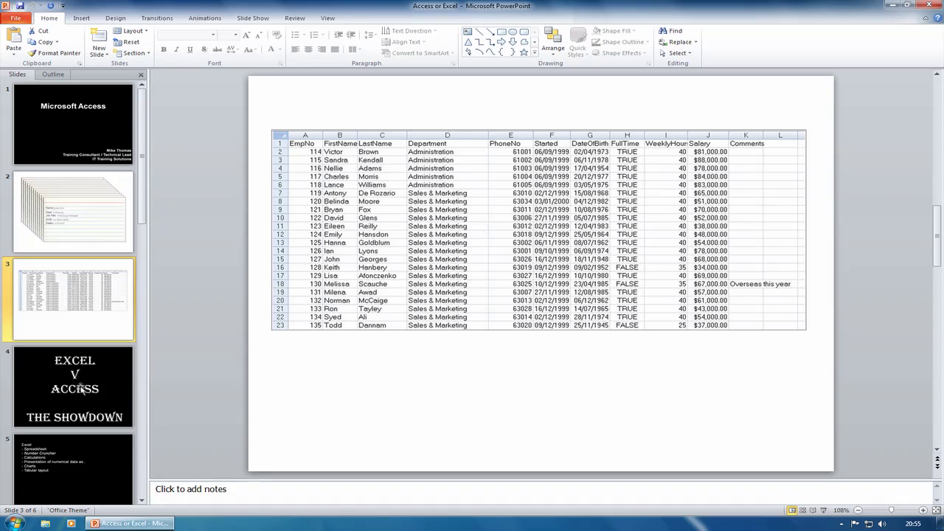
- Nudge the 'Excel V Access The Showdown' picture on slide 4 slightly left
{"action": "left_click", "coordinate": [131, 388]}
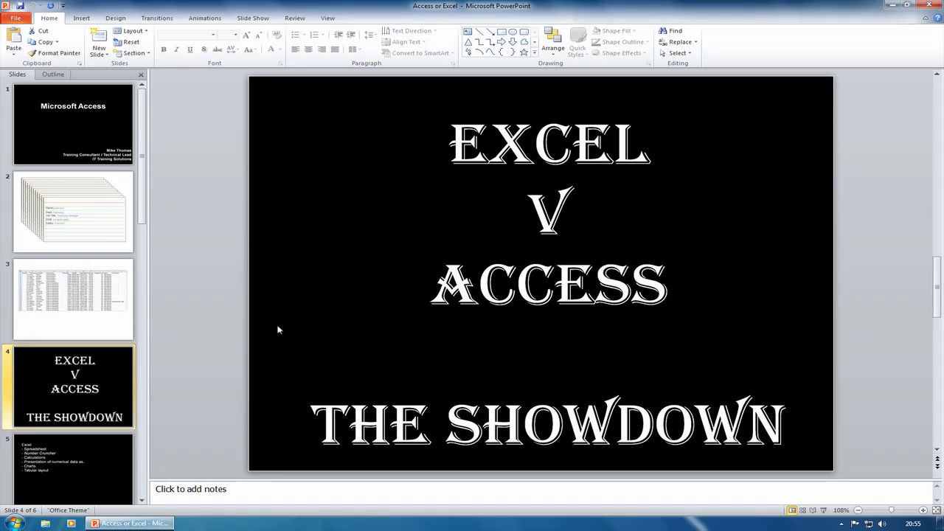
{"action": "left_click_drag", "start_coordinate": [480, 285], "coordinate": [519, 286]}
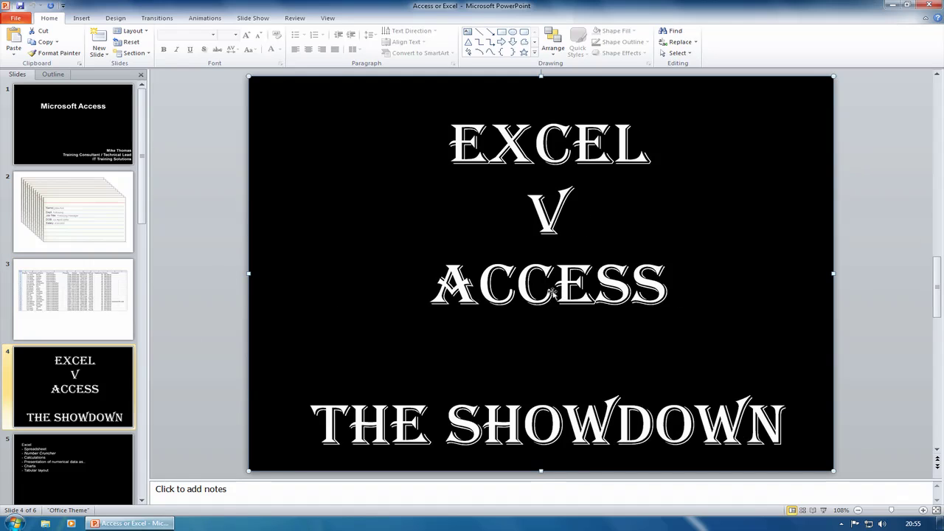
{"action": "left_click_drag", "start_coordinate": [488, 225], "coordinate": [511, 229]}
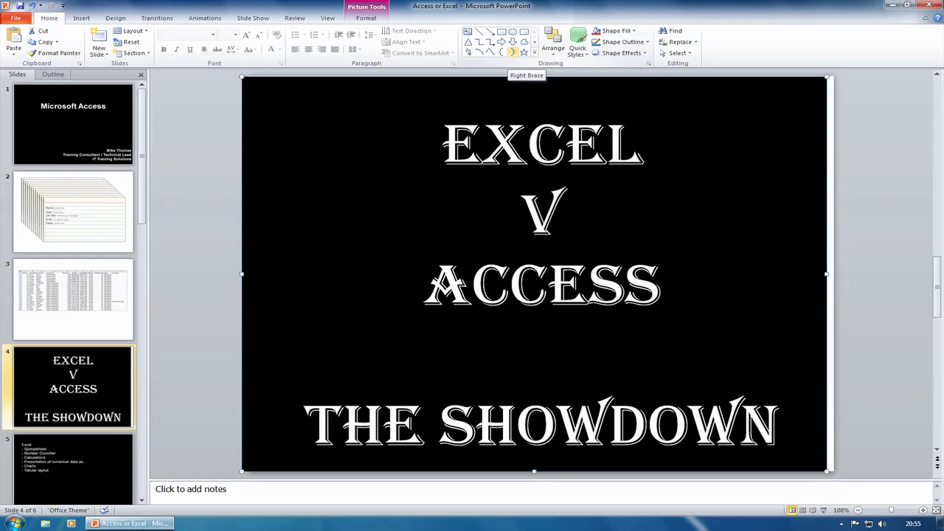
- Close the copy without saving, relaunch PowerPoint 2010, and reopen 'Access or Excel' from Recent
{"action": "left_click", "coordinate": [934, 6]}
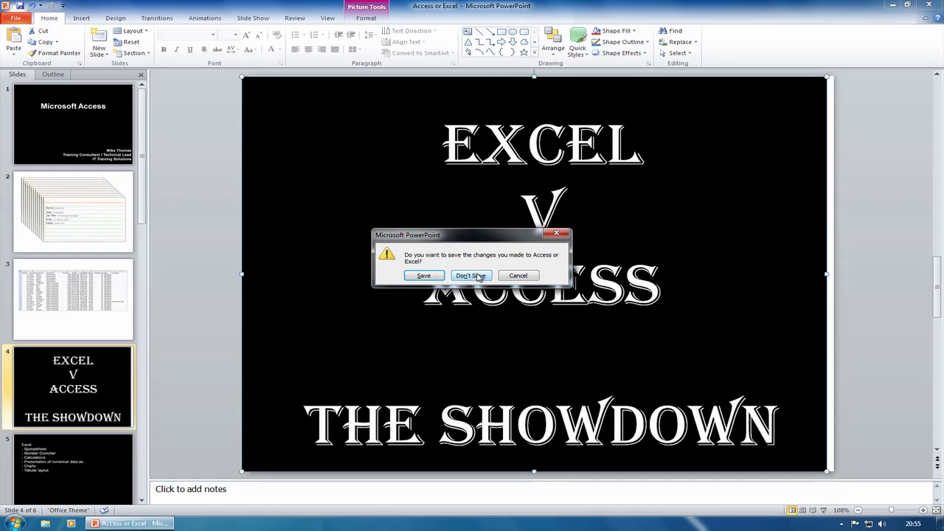
{"action": "left_click", "coordinate": [480, 276]}
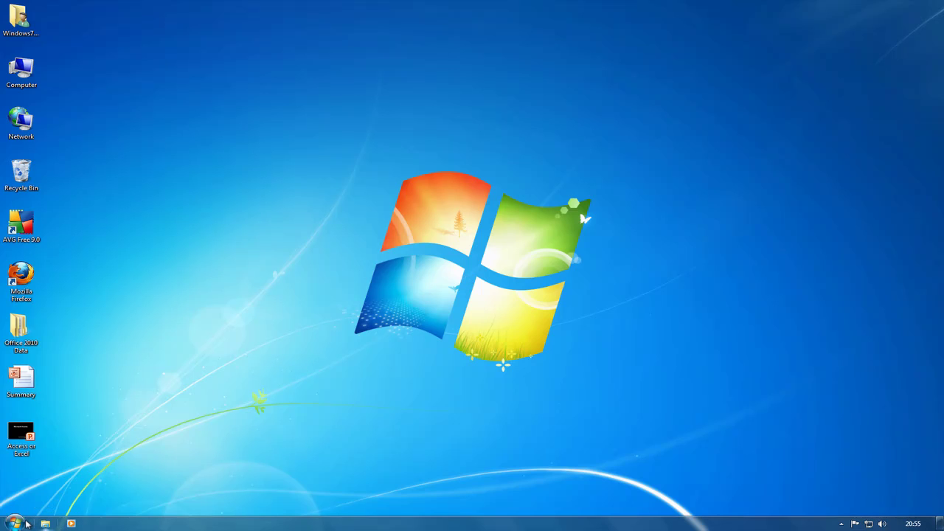
{"action": "left_click", "coordinate": [15, 523]}
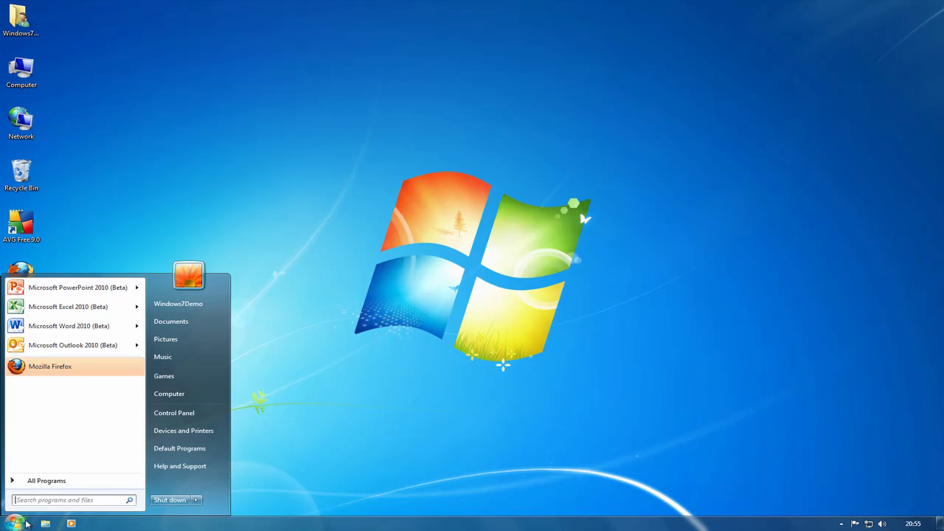
{"action": "left_click", "coordinate": [57, 286]}
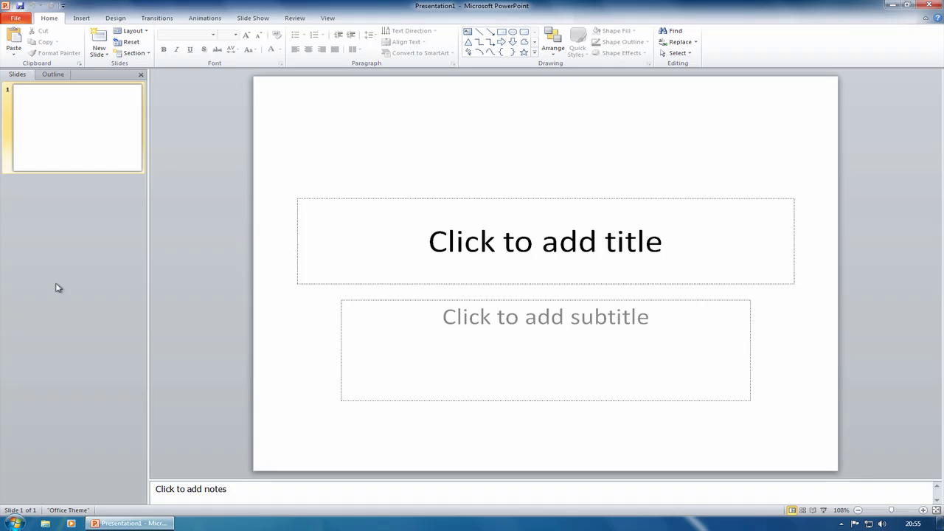
{"action": "left_click", "coordinate": [15, 19]}
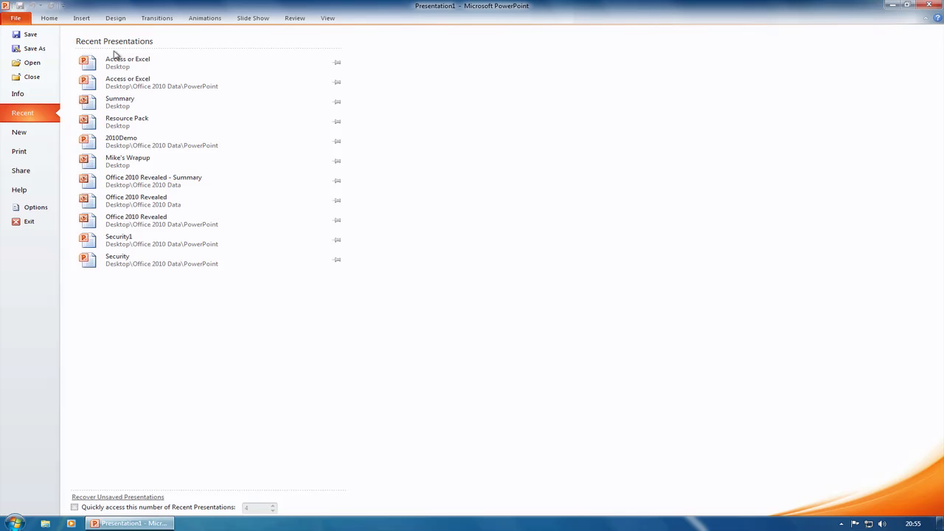
{"action": "left_click", "coordinate": [145, 87]}
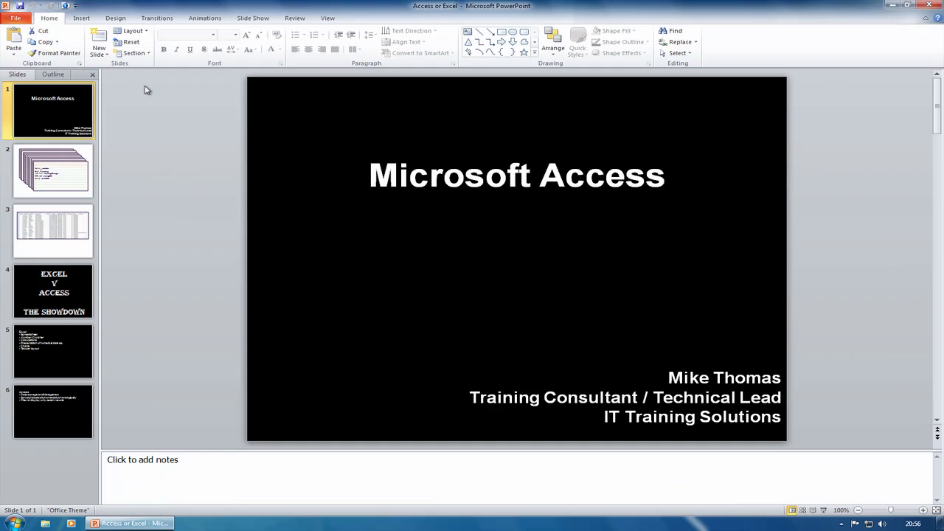
- Choose Broadcast Slide Show on the File > Share page
{"action": "left_click", "coordinate": [18, 18]}
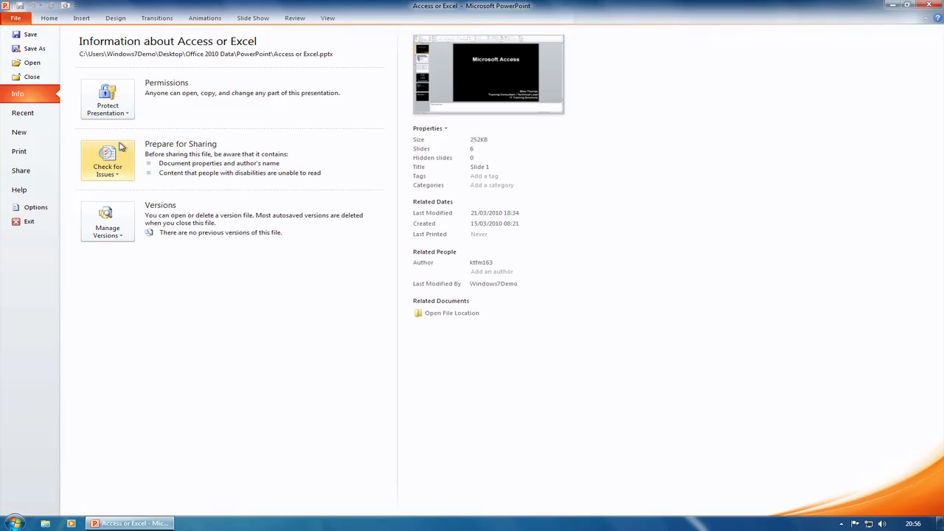
{"action": "left_click", "coordinate": [22, 170]}
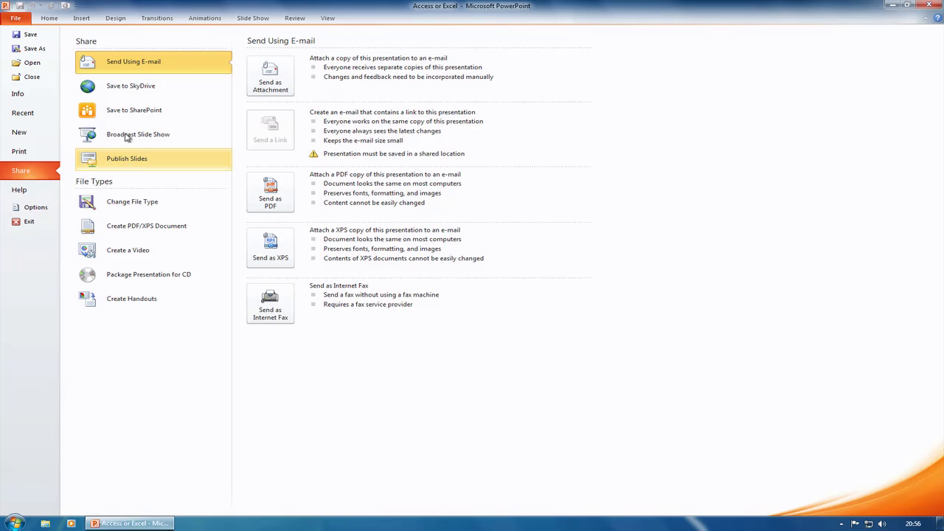
{"action": "left_click", "coordinate": [127, 135]}
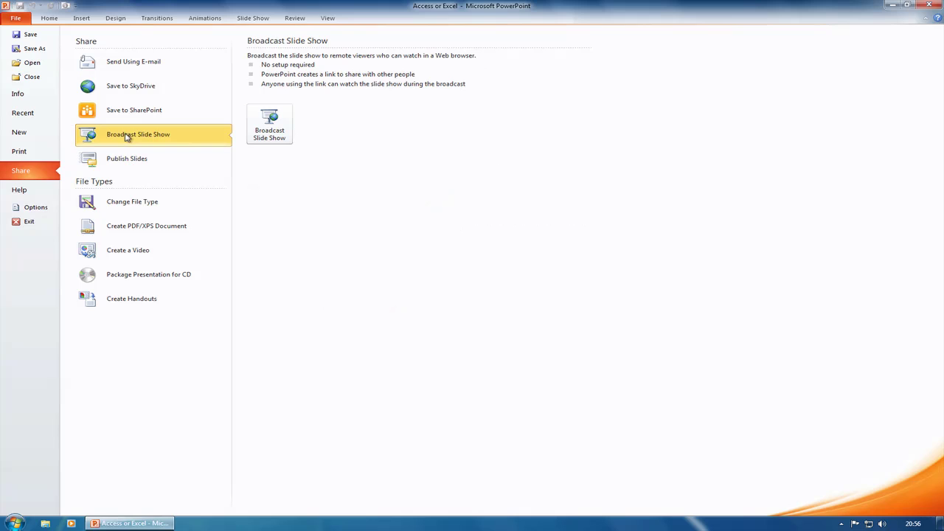
- Start the broadcast on the PowerPoint Broadcast Service, prompting for Windows Live ID sign-in
{"action": "left_click", "coordinate": [266, 132]}
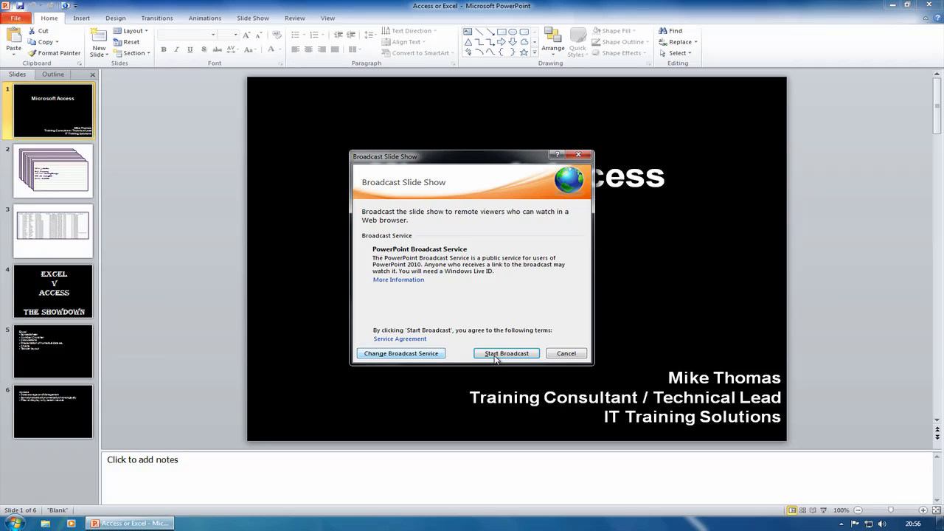
{"action": "left_click", "coordinate": [495, 357]}
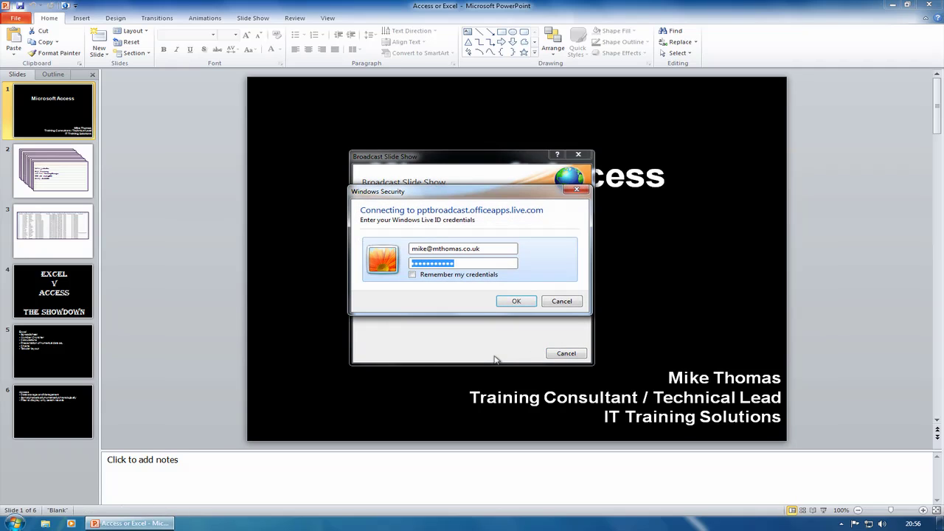
- Confirm the Windows Live ID sign-in so the broadcast link is generated
{"action": "left_click", "coordinate": [514, 301]}
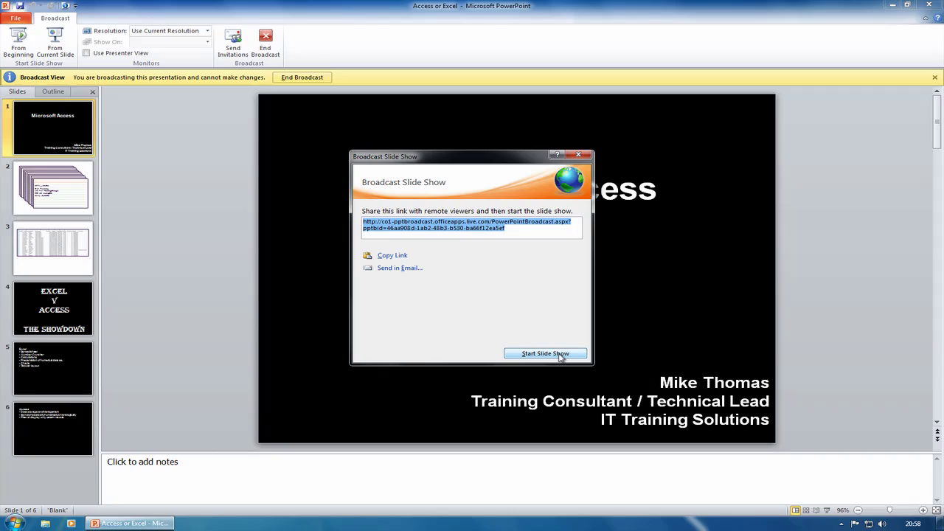
- Start the broadcast slide show full screen for remote viewers
{"action": "left_click", "coordinate": [560, 356]}
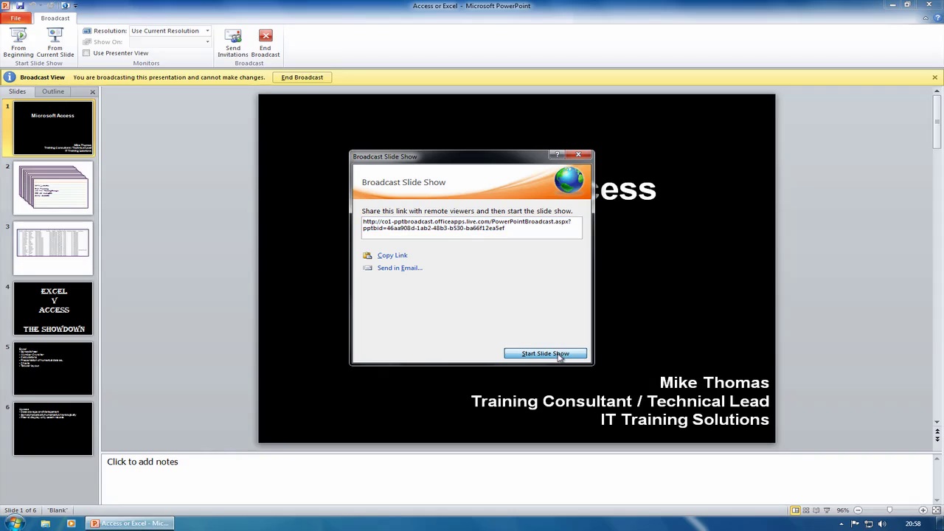